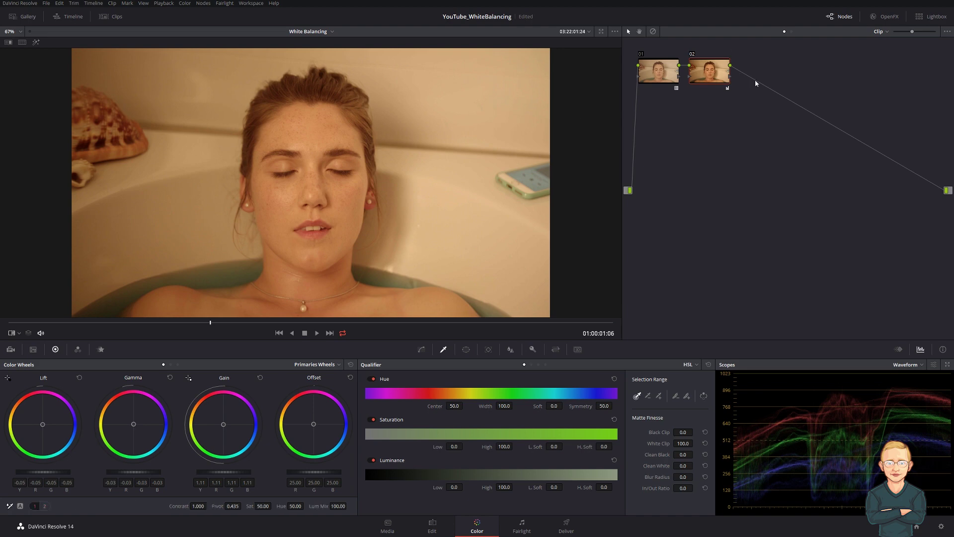
Add a serial node after node 02, place it below the chain, and switch the video scope to Parade
key("alt+s")
left_click_drag(765, 76, 726, 175)
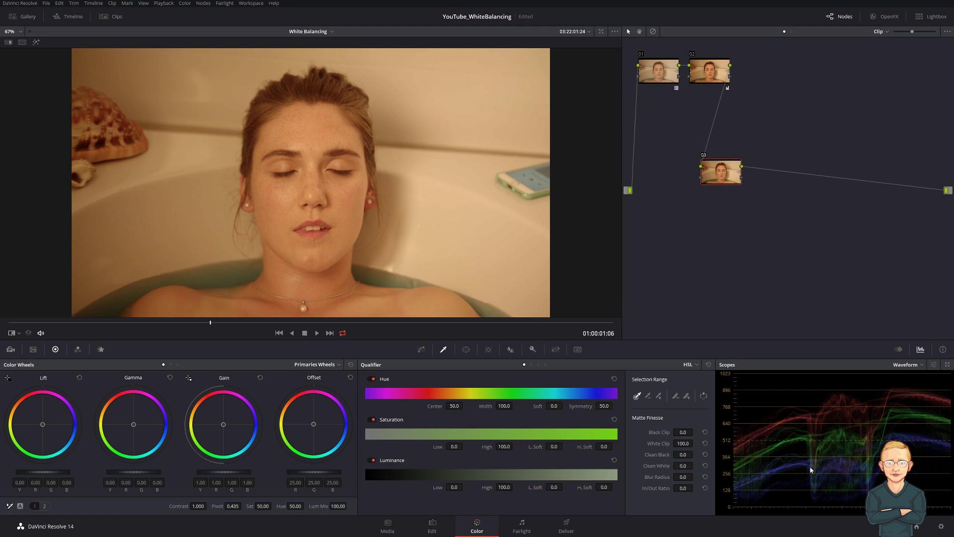
left_click(900, 371)
left_click(909, 390)
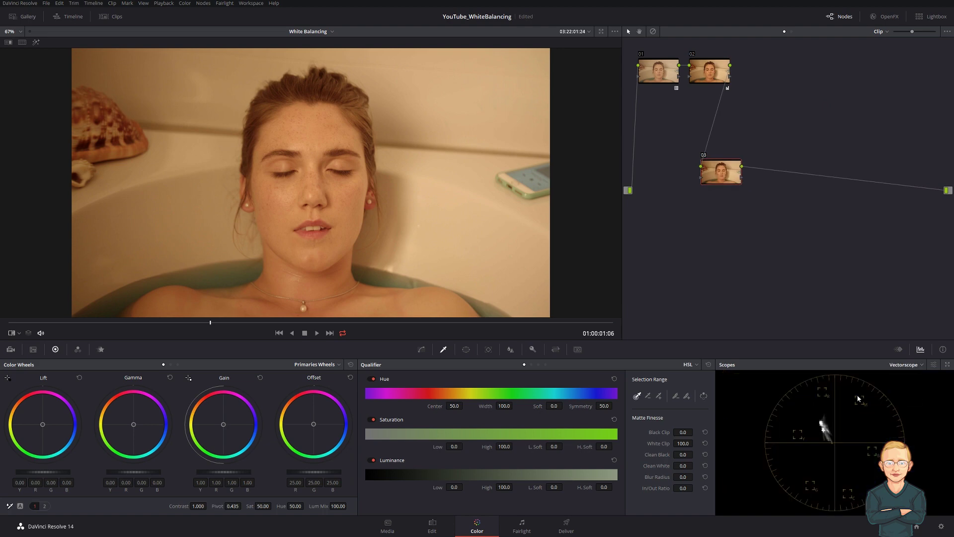
left_click(909, 364)
left_click(923, 380)
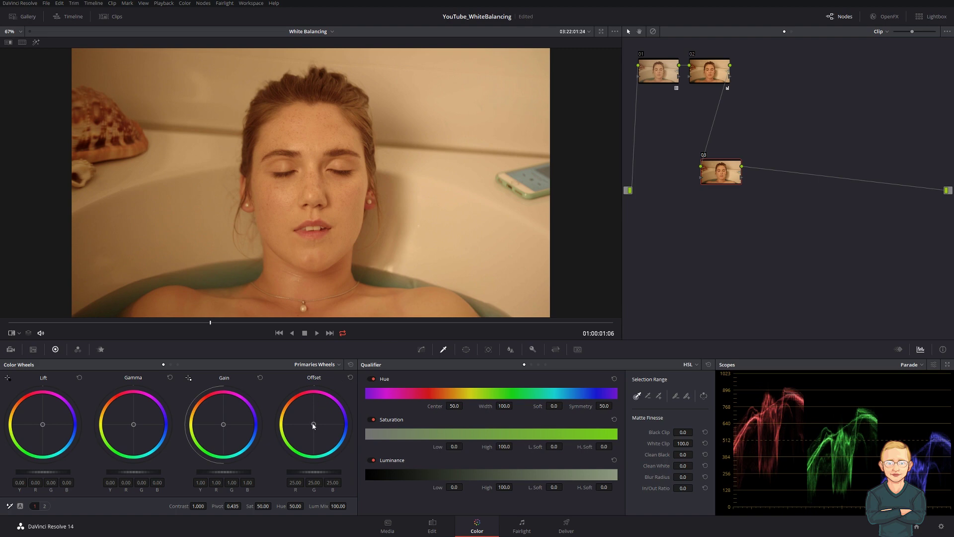
Neutralize the warm cast on node 03 by shifting Offset to R 12.05, G 26.54, B 38.71 and Gain to R 0.97, G 0.99, B 1.16
left_click_drag(313, 425, 321, 431)
left_click_drag(223, 424, 223, 423)
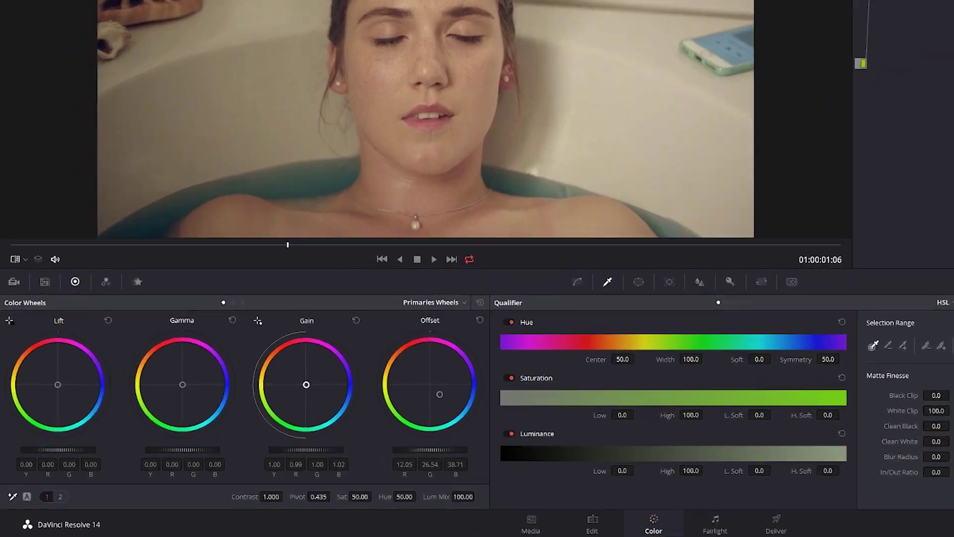
left_click_drag(306, 384, 307, 384)
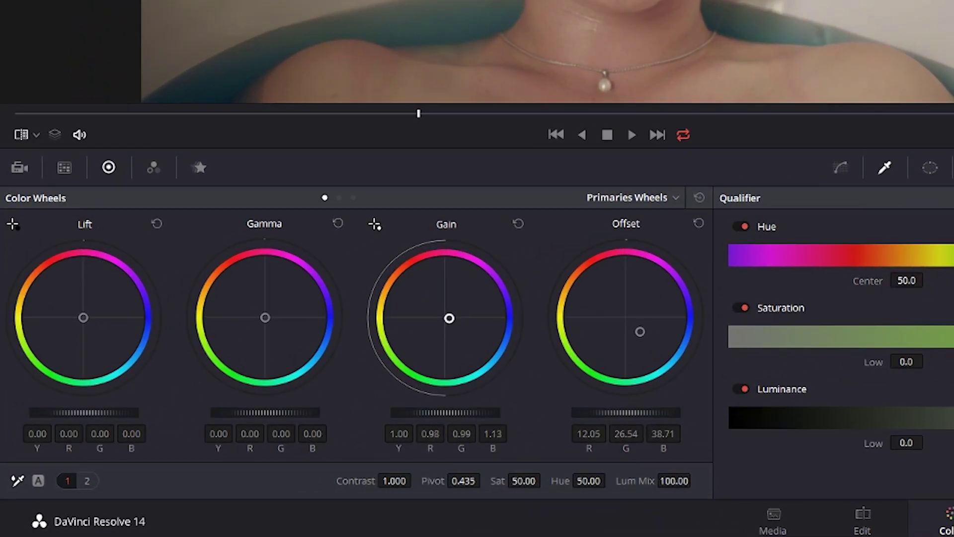
left_click_drag(450, 318, 451, 318)
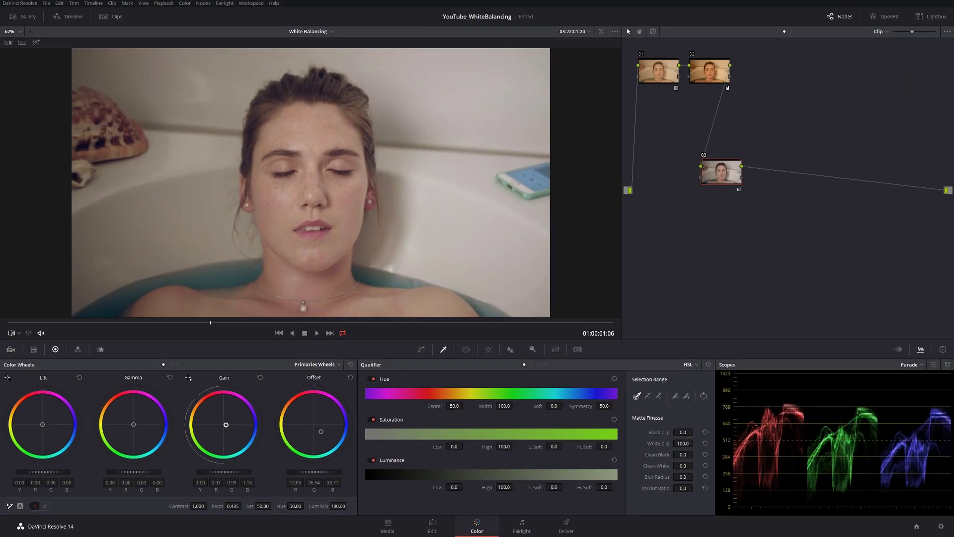
left_click_drag(226, 425, 228, 428)
Fine-tune Gamma to R -0.01, B 0.01 and Lift to B -0.01, and raise the saturation to 58.80
left_click_drag(135, 429, 135, 425)
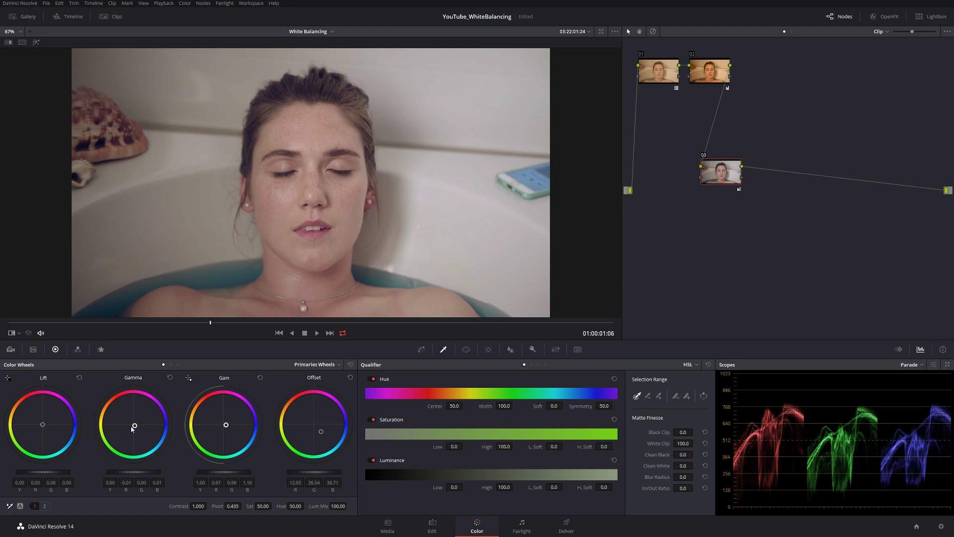
left_click_drag(47, 427, 47, 427)
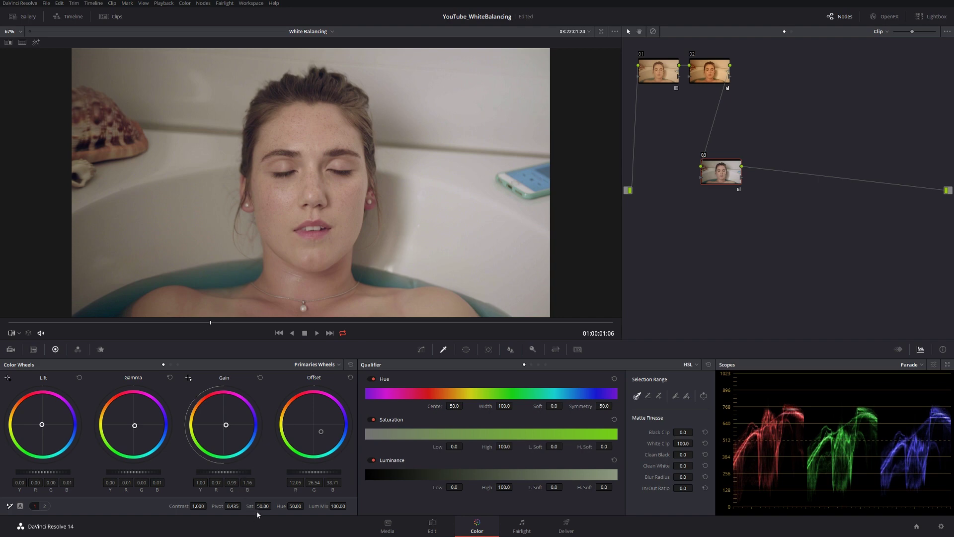
left_click_drag(257, 506, 273, 505)
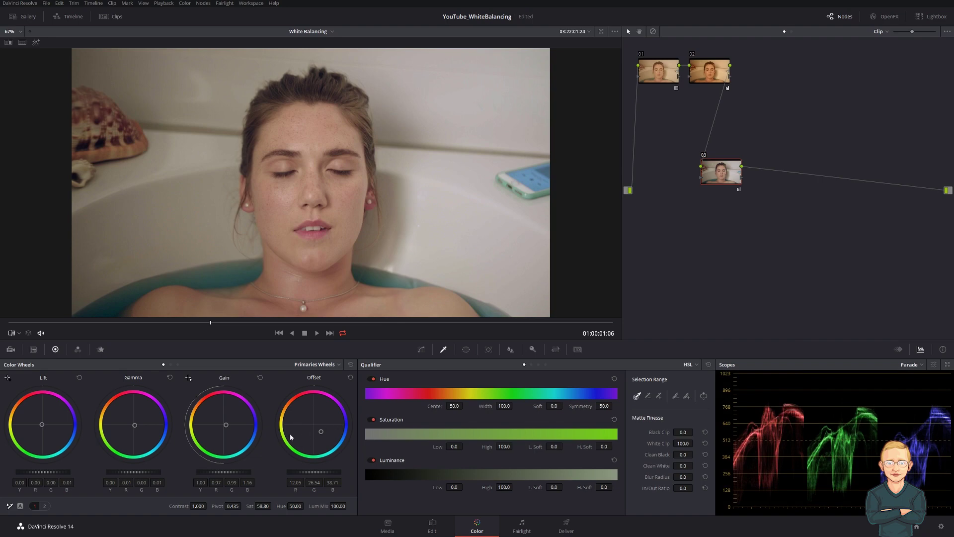
Grab a still of the balanced frame and reset node 03, moving it slightly lower beneath node 02
right_click(239, 177)
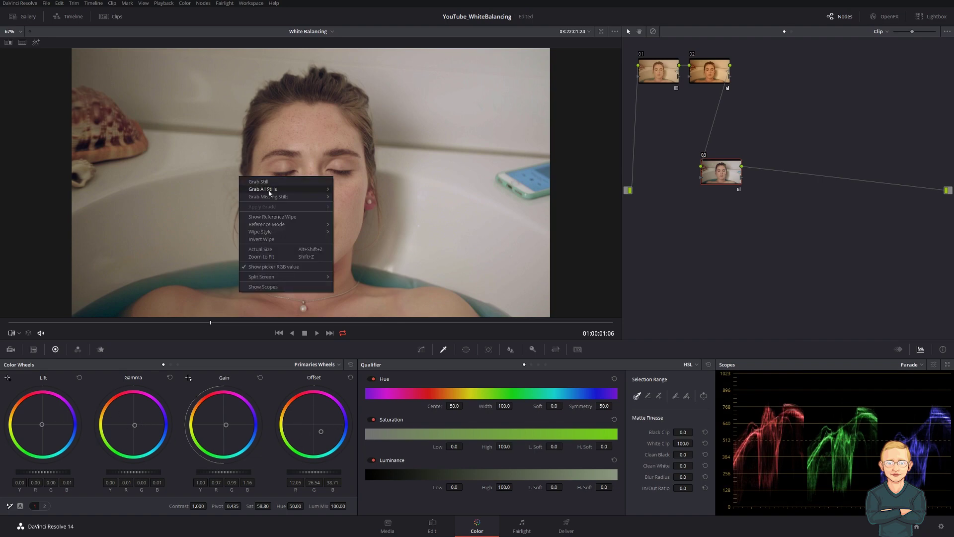
left_click(273, 182)
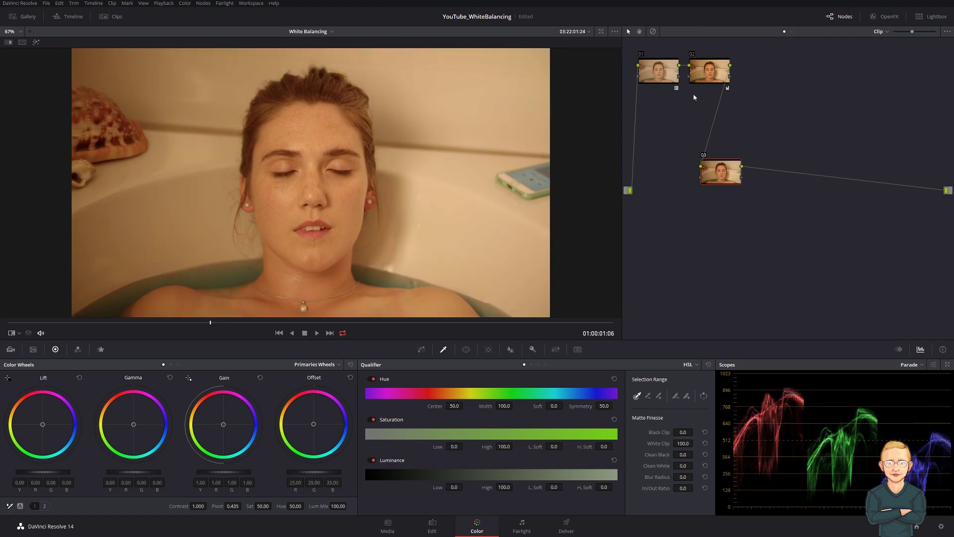
left_click_drag(723, 177, 714, 187)
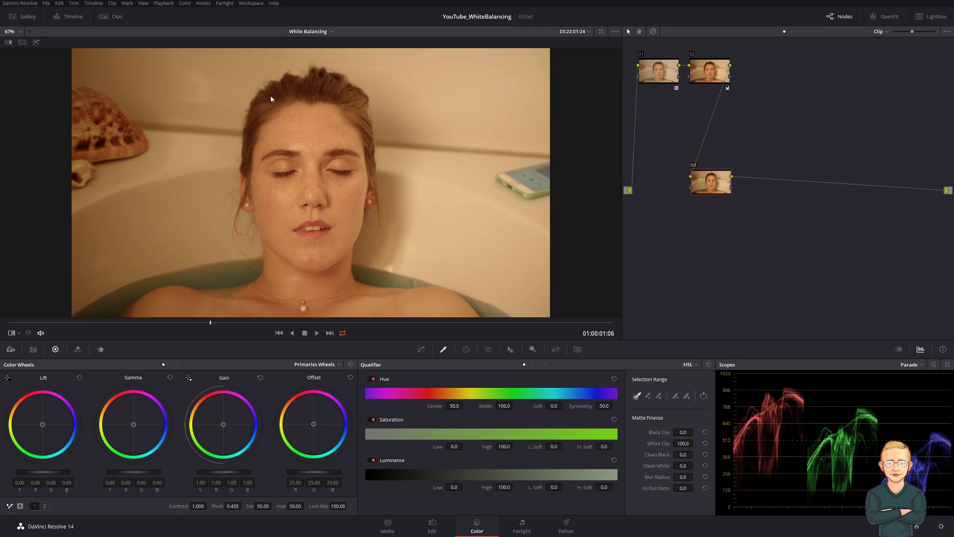
Balance the highlights and midtones on node 03 with Gain at R 0.88, G 1.01, B 1.30 and Gamma at R -0.03, B 0.06
left_click_drag(223, 425, 229, 426)
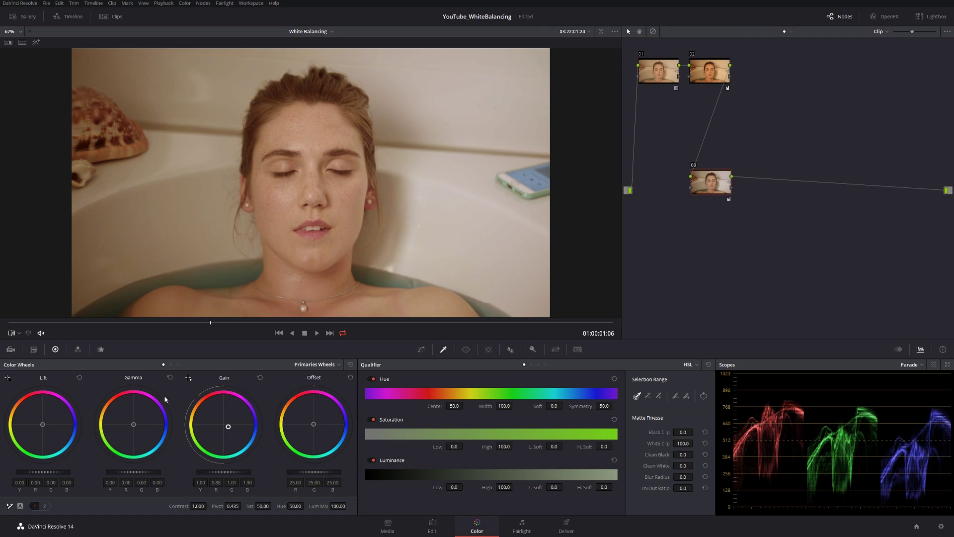
scroll(284, 308, "up", 1)
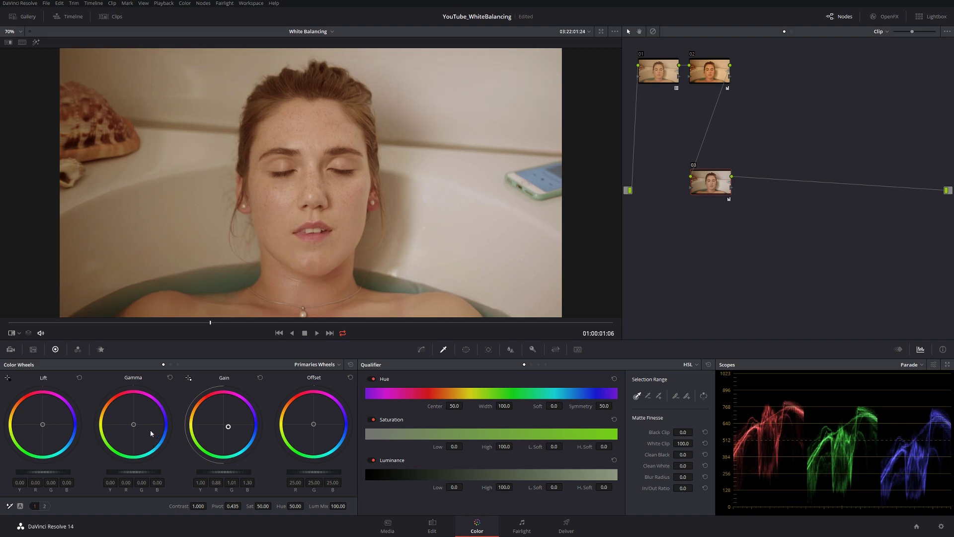
left_click_drag(136, 430, 139, 428)
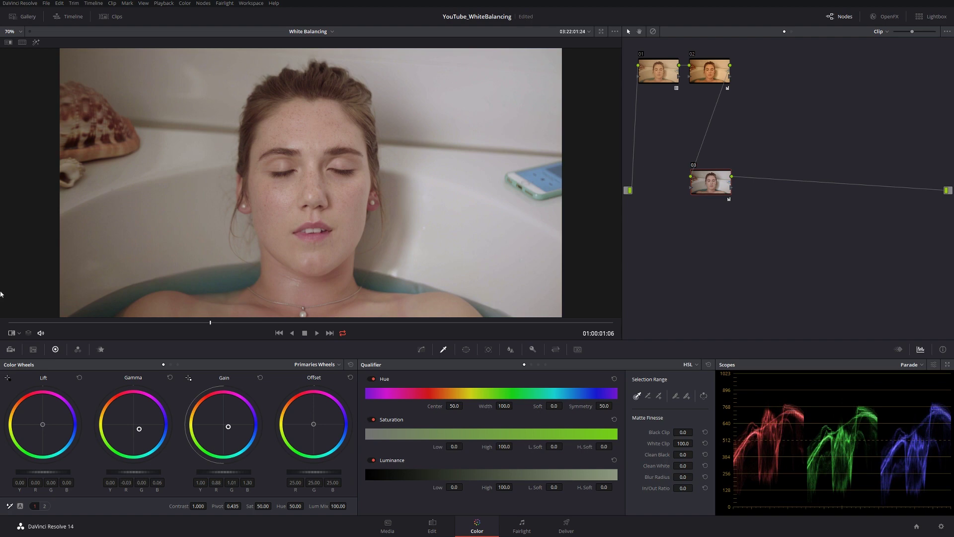
Balance the shadows with Lift at about R -0.02, B 0.01 and raise the saturation to 64.60
scroll(378, 125, "up", 5)
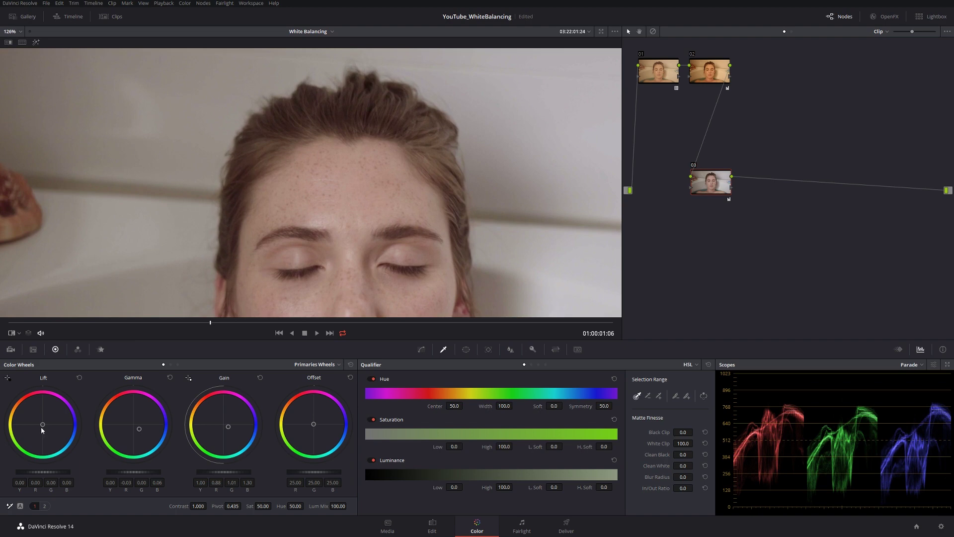
left_click_drag(42, 428, 43, 429)
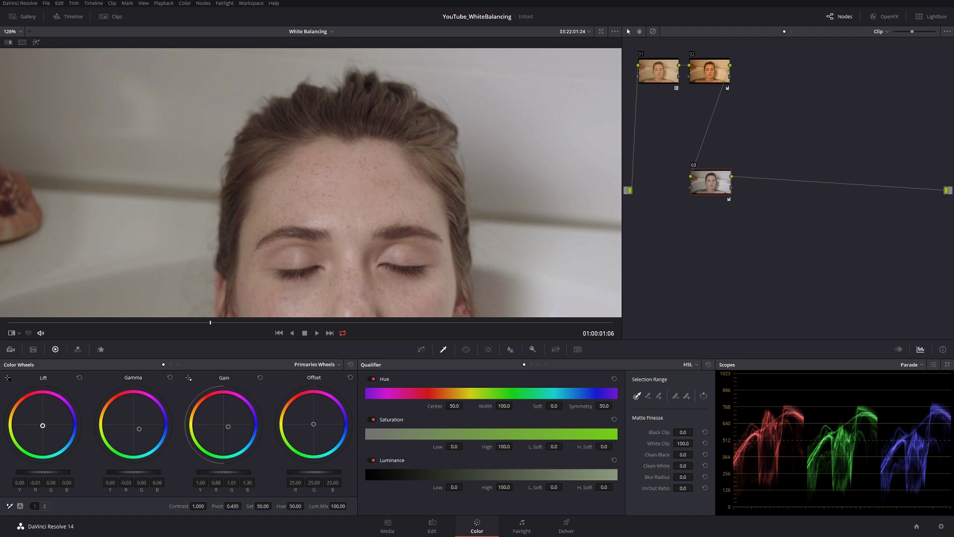
scroll(204, 301, "down", 3)
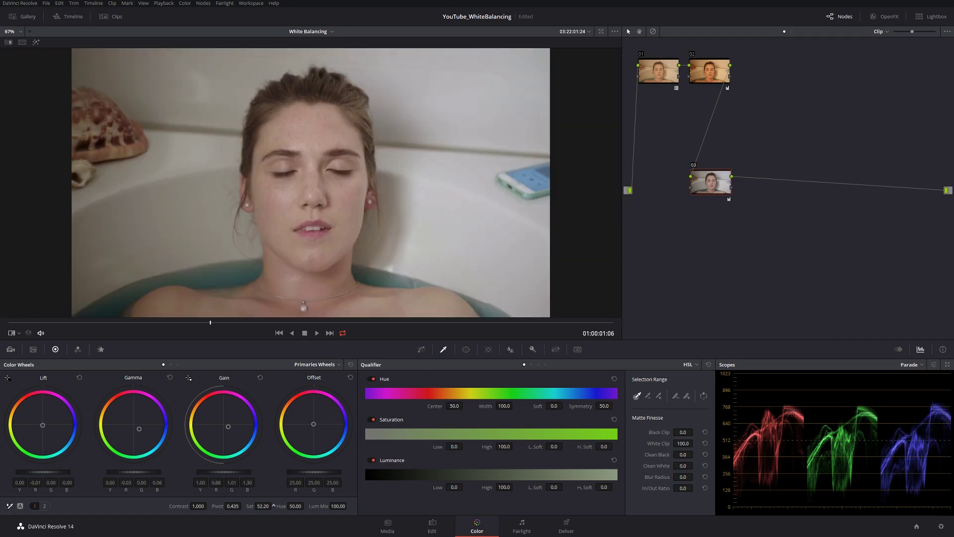
left_click_drag(264, 506, 273, 506)
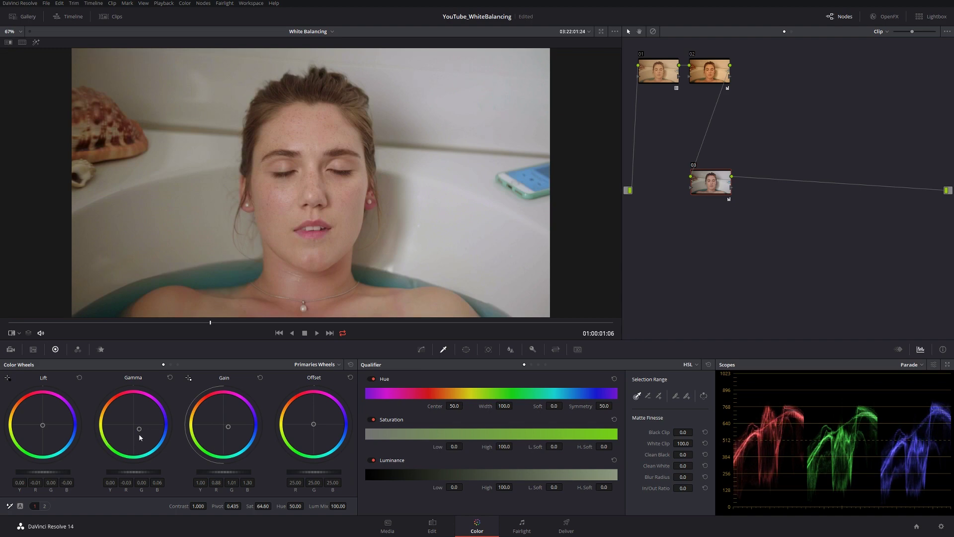
left_click_drag(37, 426, 43, 425)
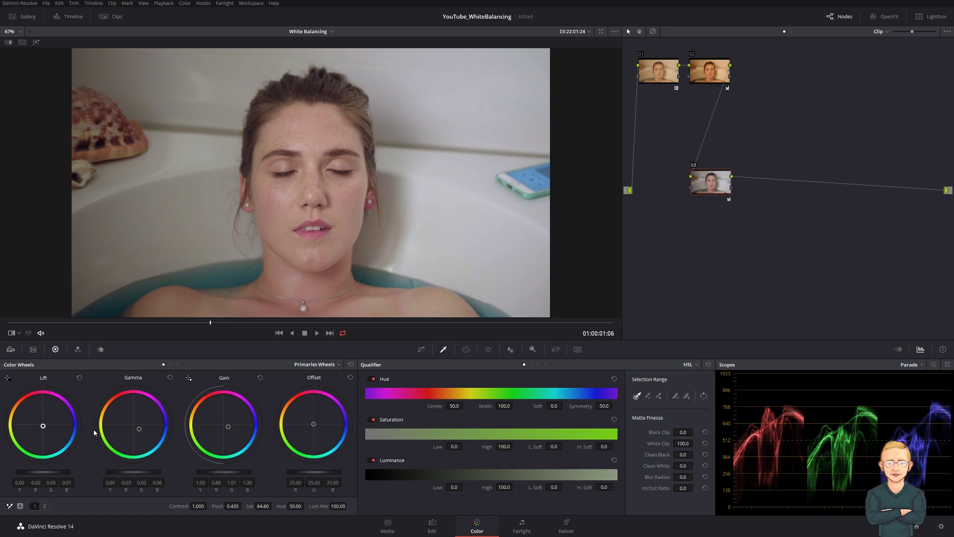
Reset all grading on node 03
key("shift+Home")
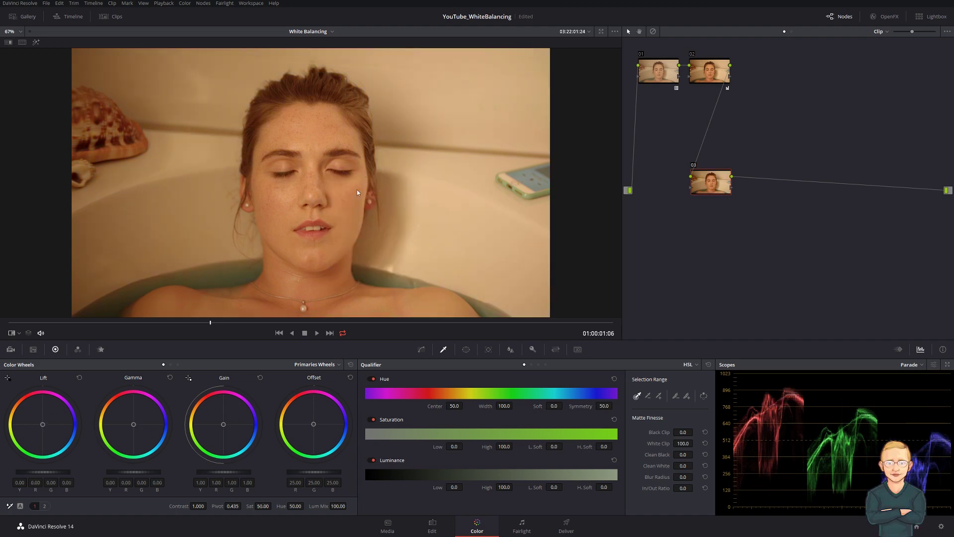
Try a color temperature of -4000 on node 03 and inspect the face and bathtub up close
left_click(44, 506)
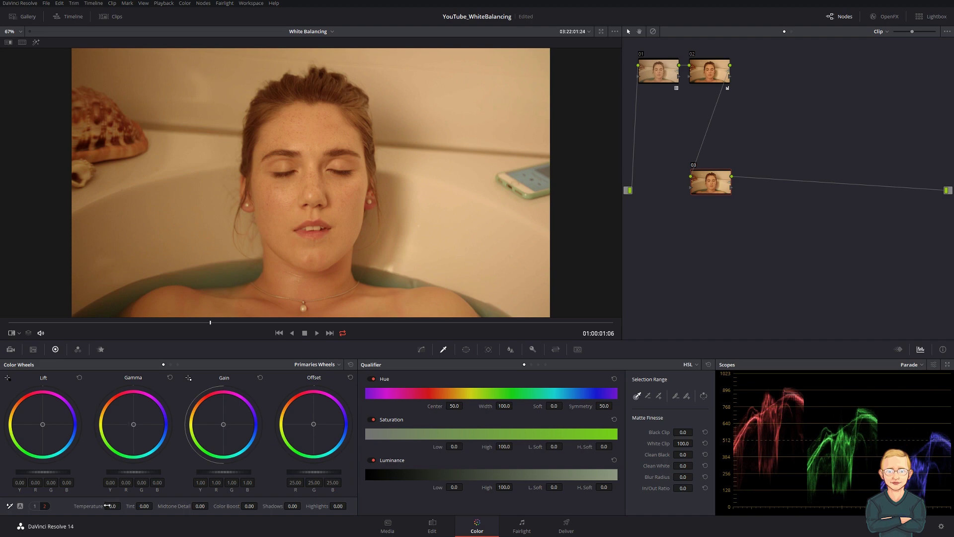
left_click_drag(114, 506, 103, 506)
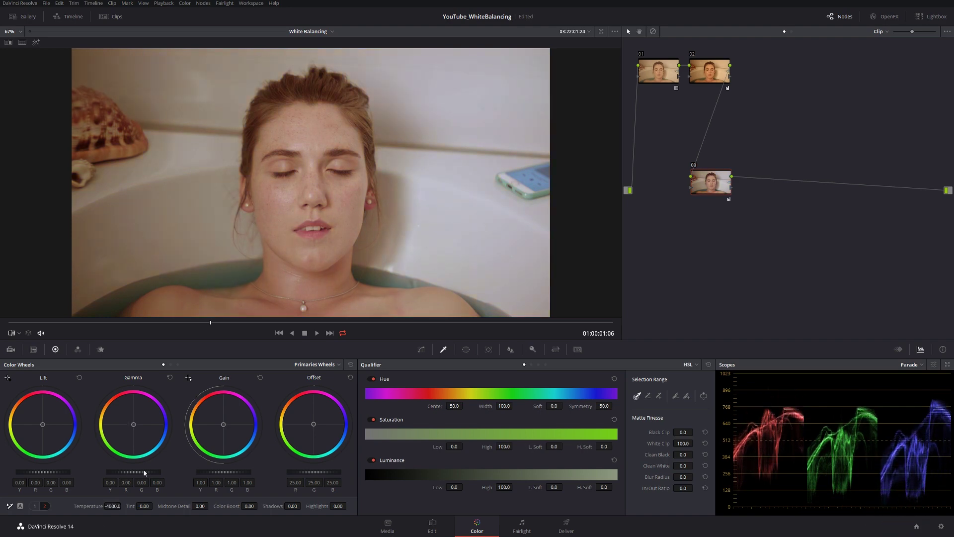
scroll(401, 242, "up", 5)
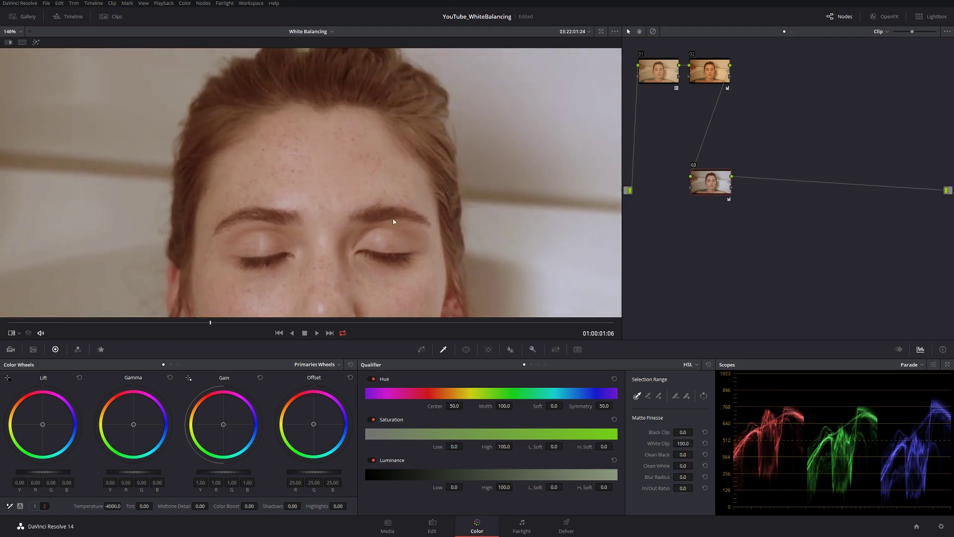
left_click_drag(339, 169, 248, 109)
scroll(246, 261, "down", 4)
scroll(230, 203, "down", 1)
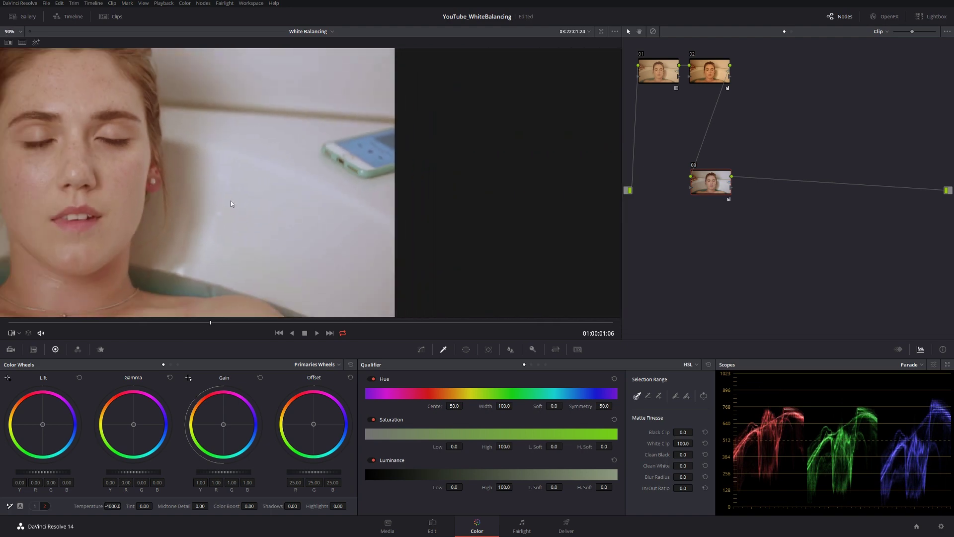
key("shift+z")
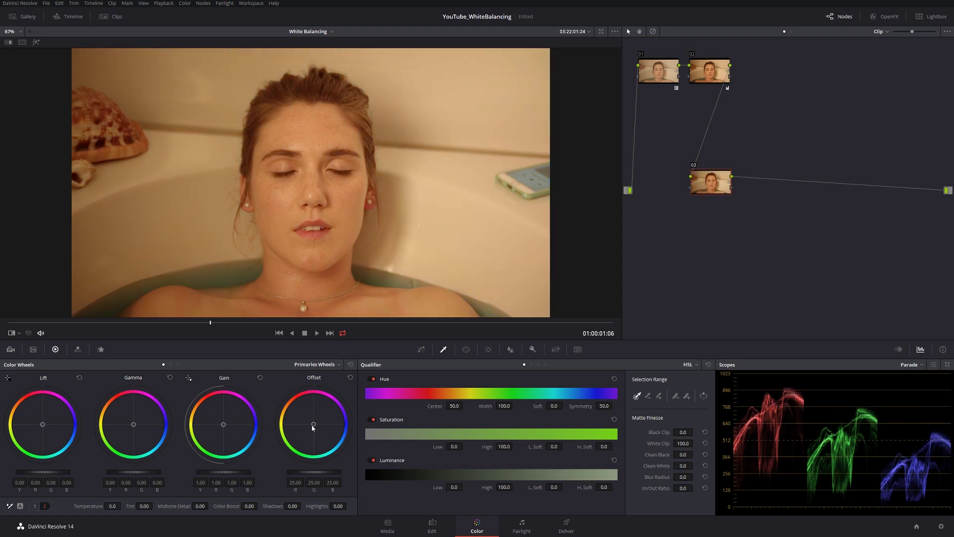
Try shifting the Offset color balance toward blue on node 03, and reset the Offset
left_click_drag(313, 424, 323, 431)
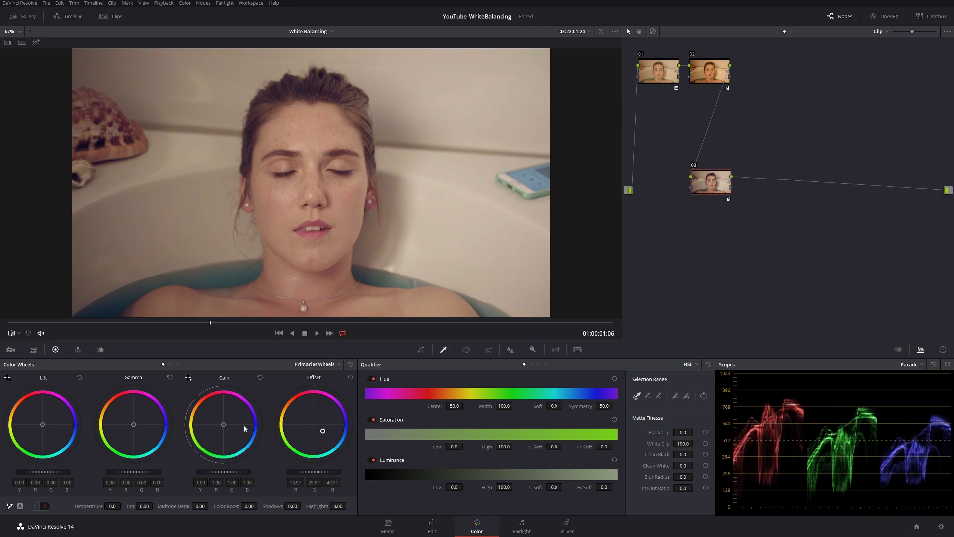
left_click(351, 377)
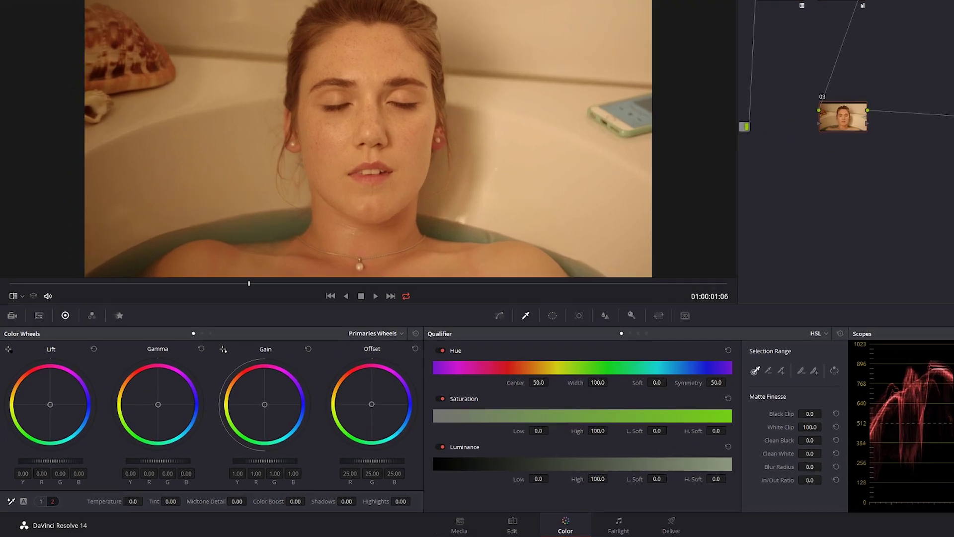
Cool the image on node 03 with a Temperature of -2130 and a Tint of -7.50
left_click_drag(112, 505, 15, 480)
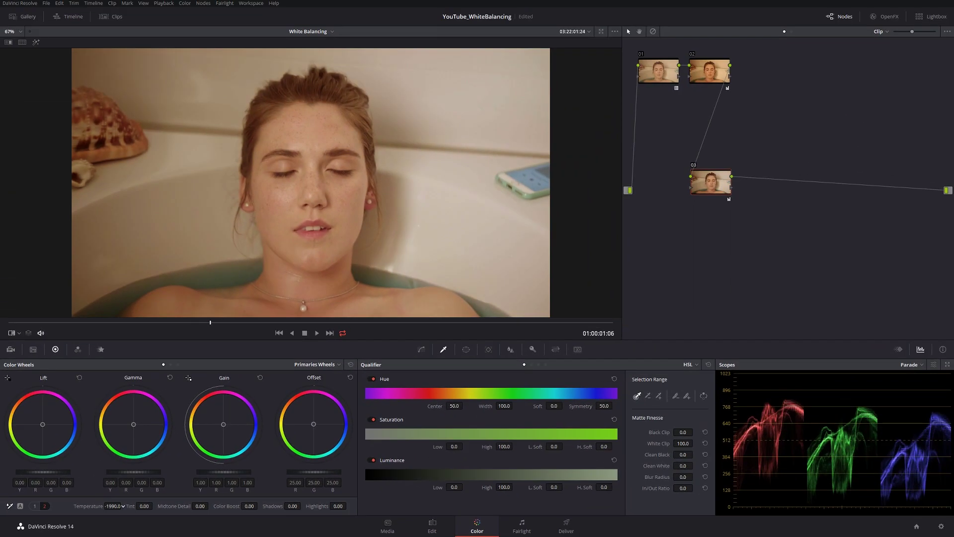
left_click_drag(113, 506, 102, 506)
left_click_drag(144, 506, 154, 505)
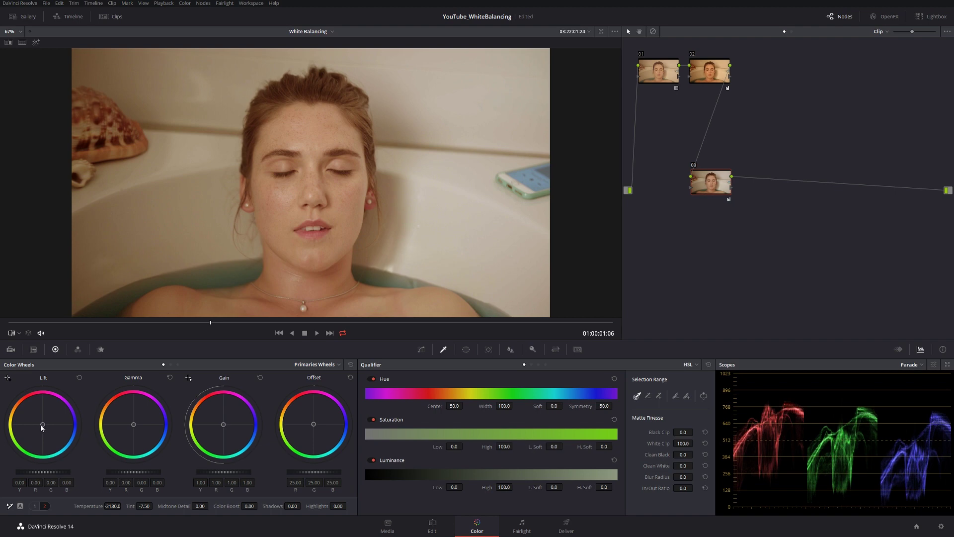
Refine the balance with Lift at G 0.01, B 0.04, Gain at G 0.99, B 1.10 and Gamma at R -0.01, and set the saturation to 57.80
left_click_drag(42, 427, 45, 427)
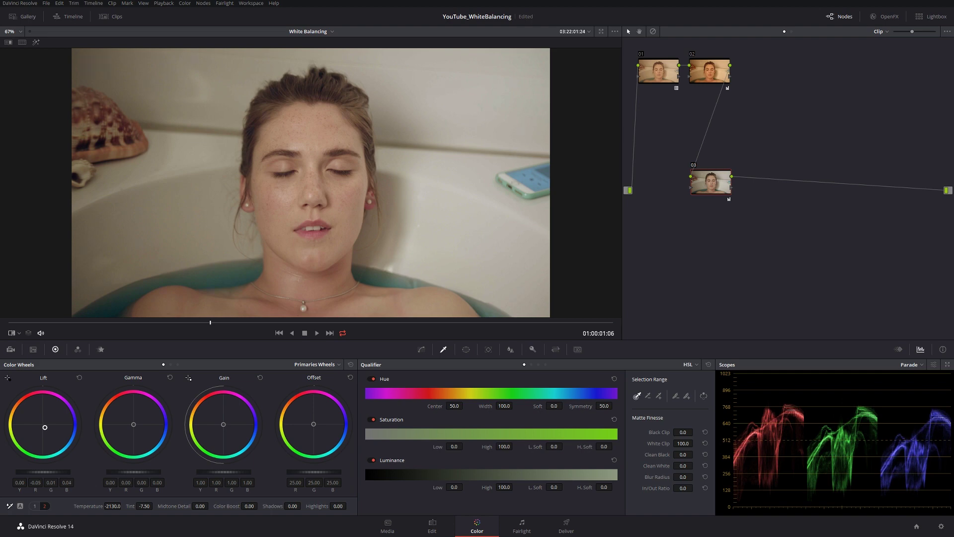
left_click_drag(223, 425, 226, 425)
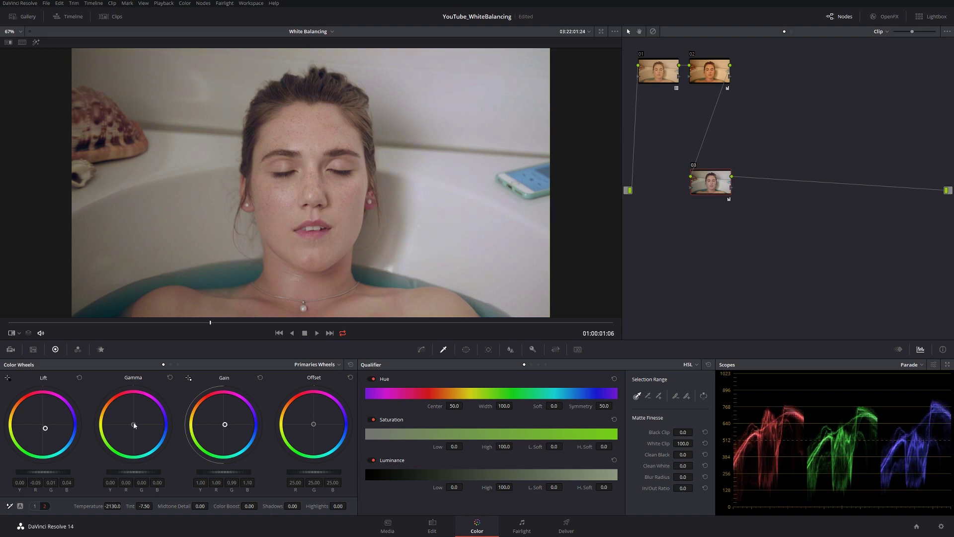
left_click_drag(133, 423, 133, 424)
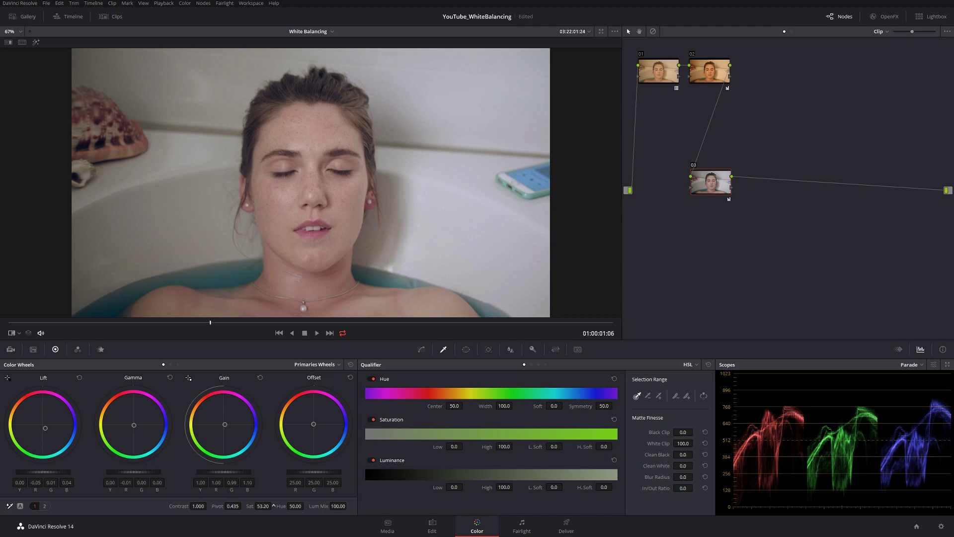
left_click_drag(274, 506, 278, 506)
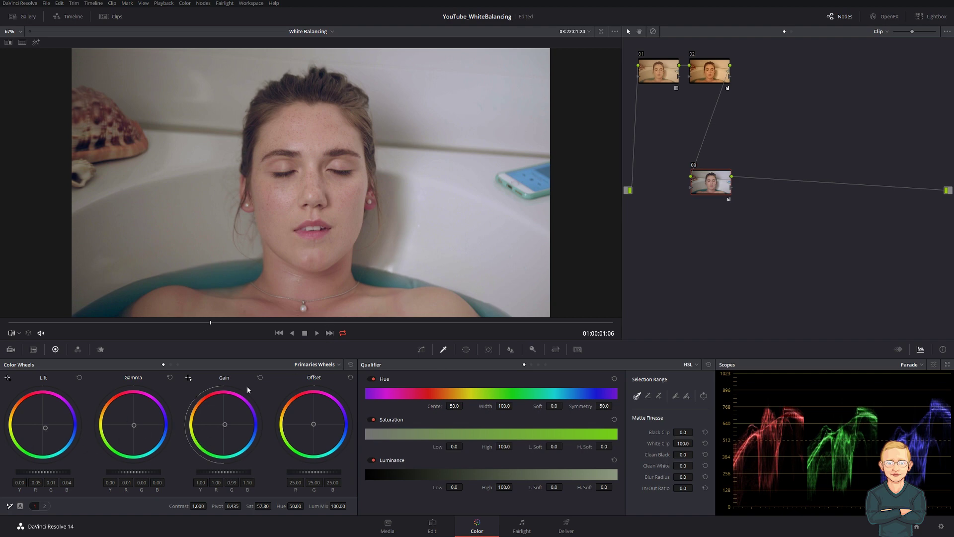
Grab a still of the temperature-based correction and reset the grade on node 03
right_click(328, 186)
left_click(358, 192)
key("shift+Home")
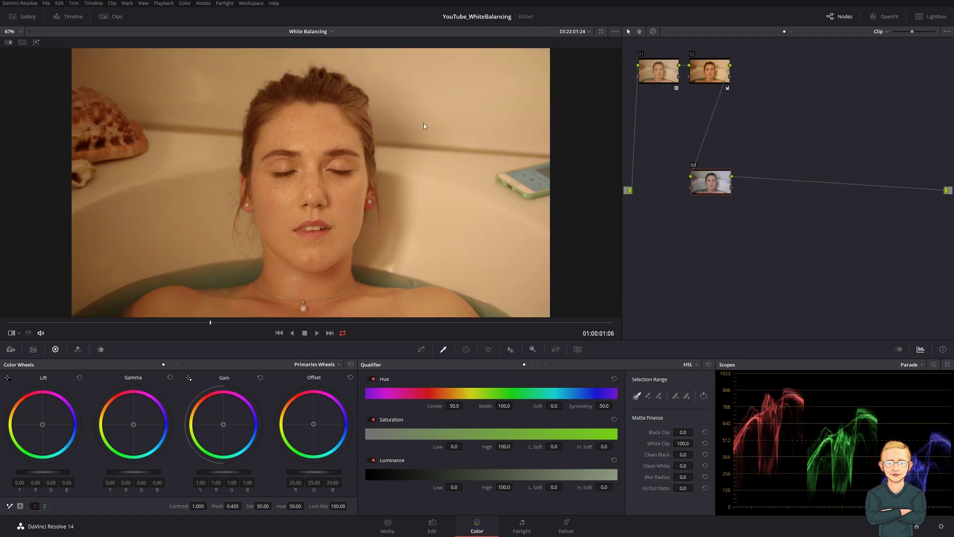
Open the still gallery and compare still 1.1.1 with the uncorrected shot using the image wipe, toggling the wipe off and on
left_click(20, 18)
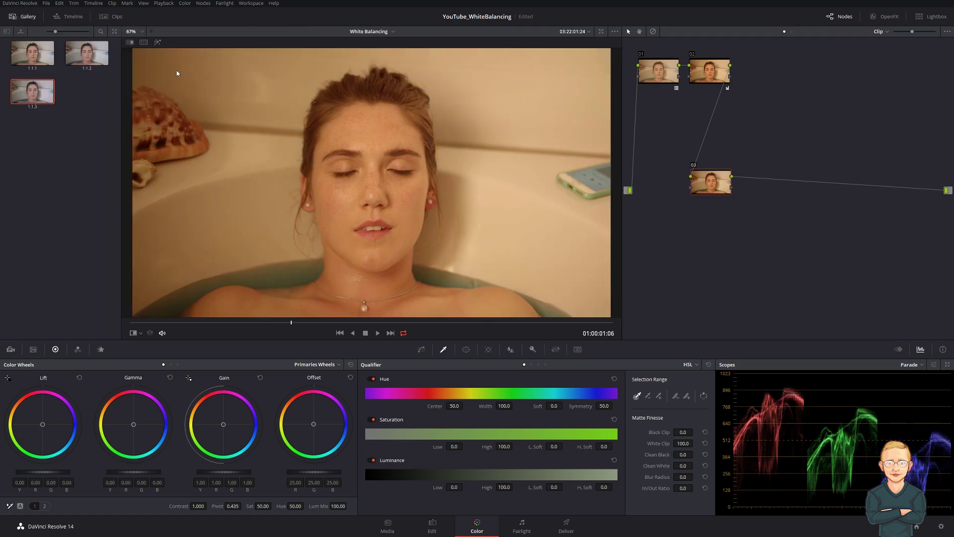
left_click(33, 53)
key("ctrl+w")
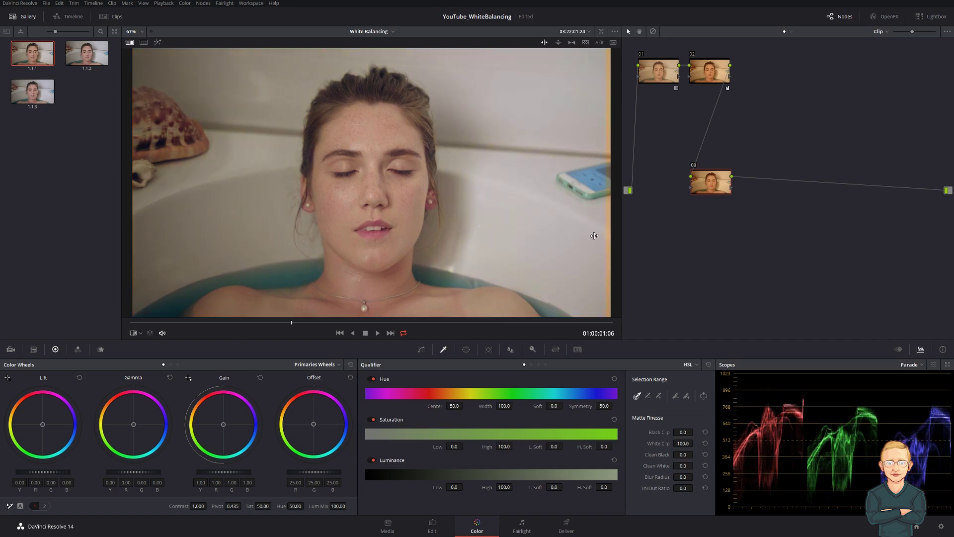
left_click_drag(594, 235, 598, 236)
key("ctrl+w")
key("ctrl+w")
Compare the white balance results by switching the wipe reference back and forth between stills 1.1.2, 1.1.3 and 1.1.1
left_click(81, 59)
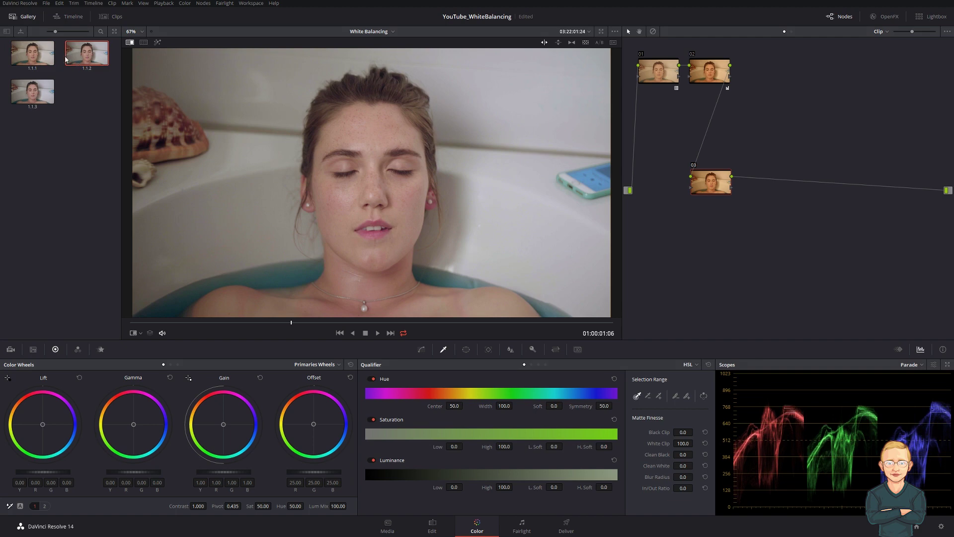
left_click(33, 92)
left_click(78, 68)
left_click(28, 102)
left_click(80, 57)
left_click(41, 57)
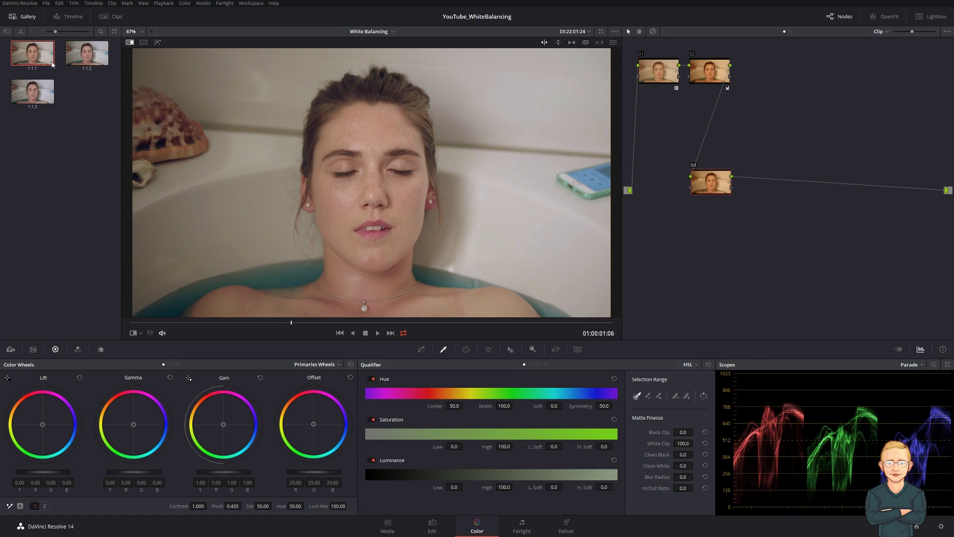
left_click(44, 92)
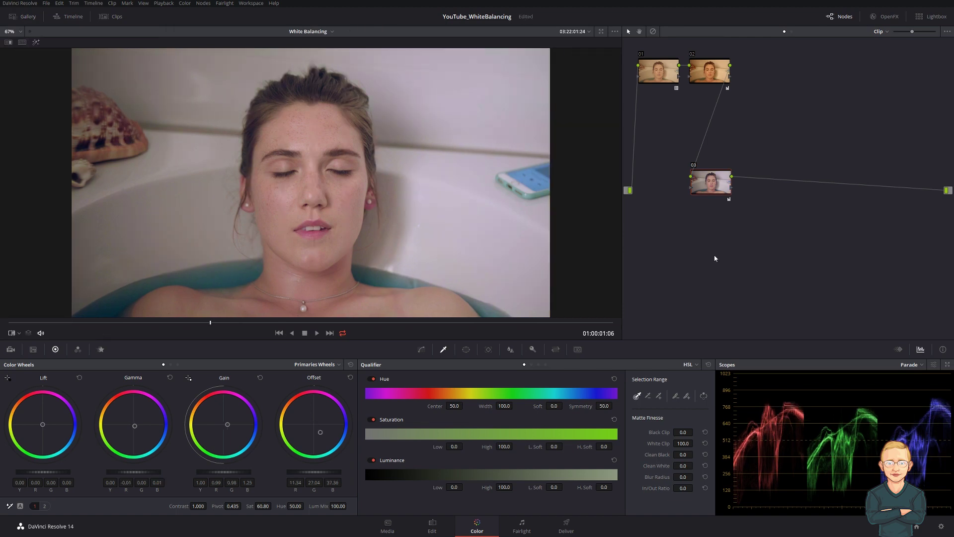
Show the Temperature and Tint adjustments for the corrected node 03
left_click(44, 506)
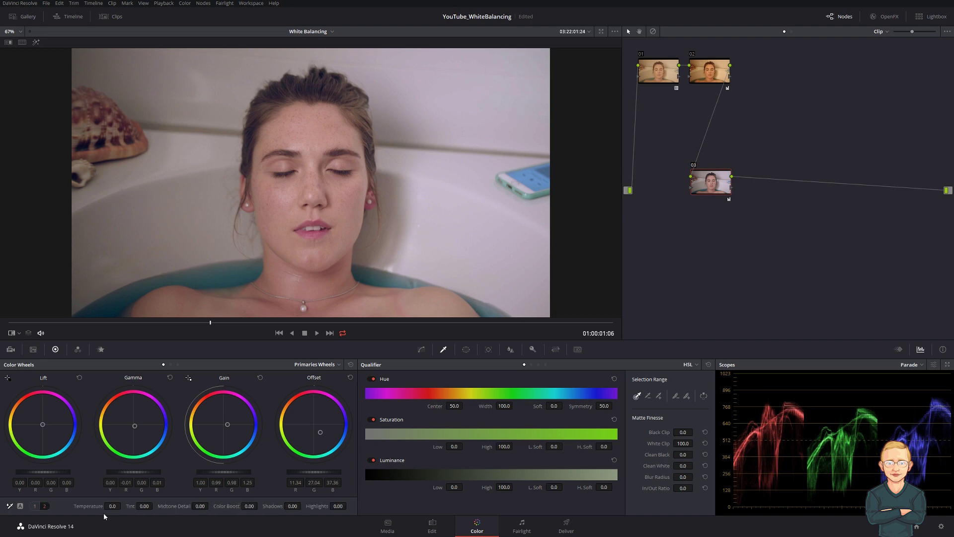